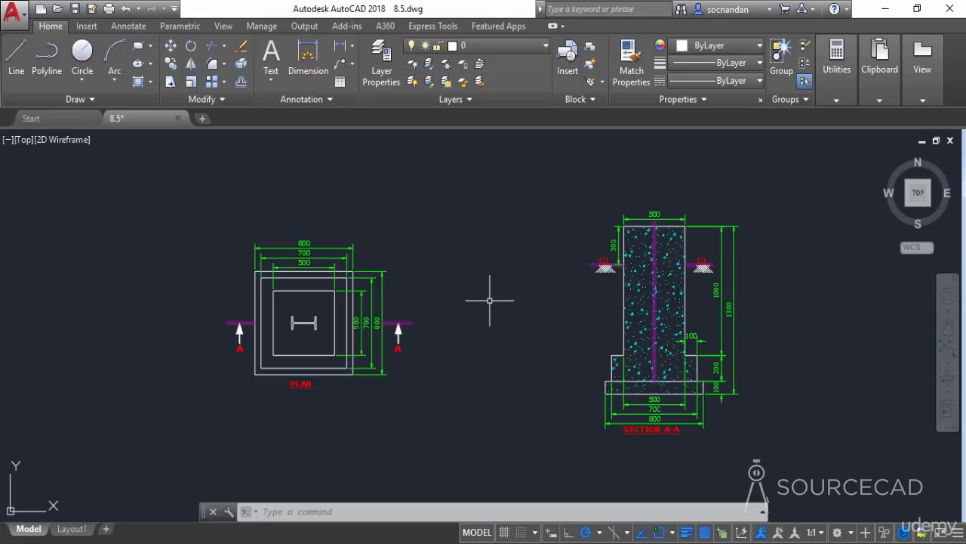
- Merge the Text layer into the Cline layer, using a section letter and a section line at the plan to identify the layers
left_click(457, 104)
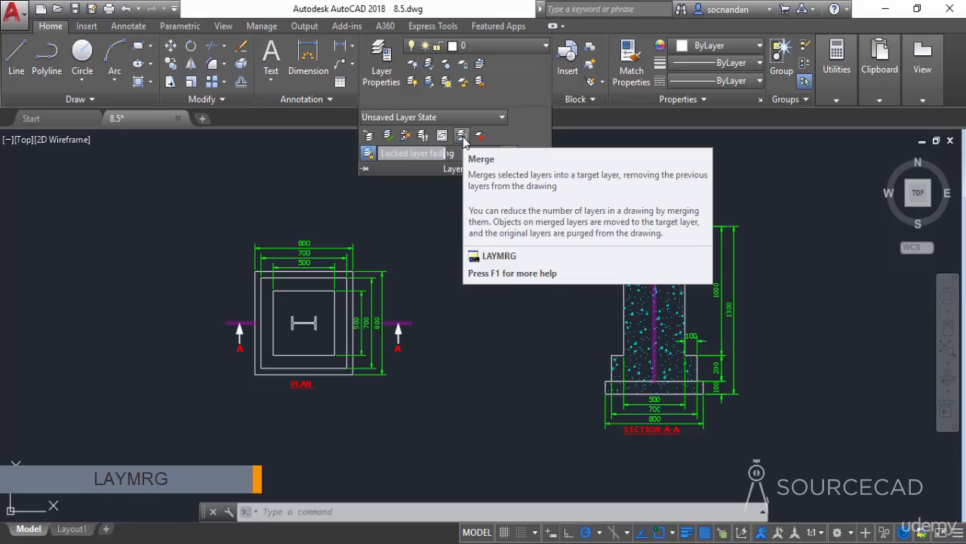
left_click(462, 136)
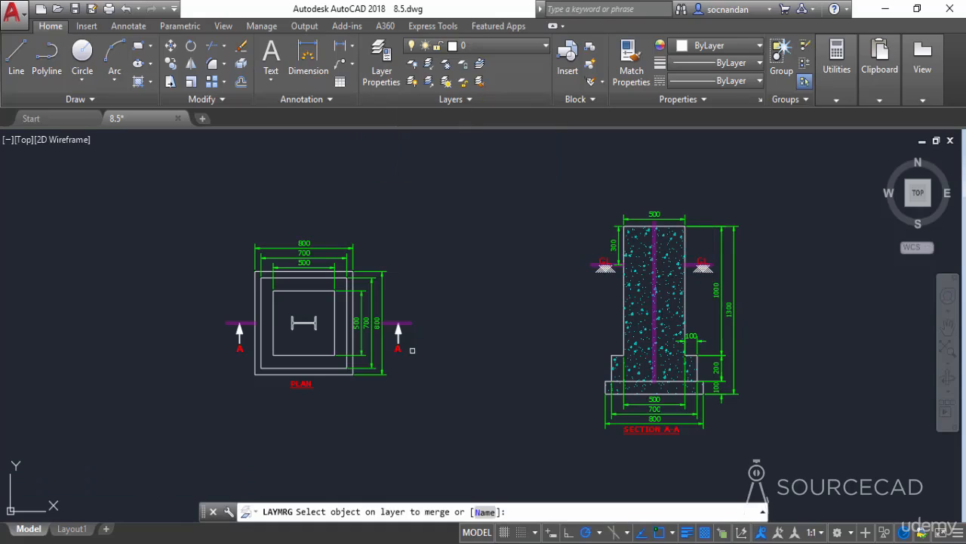
left_click(398, 349)
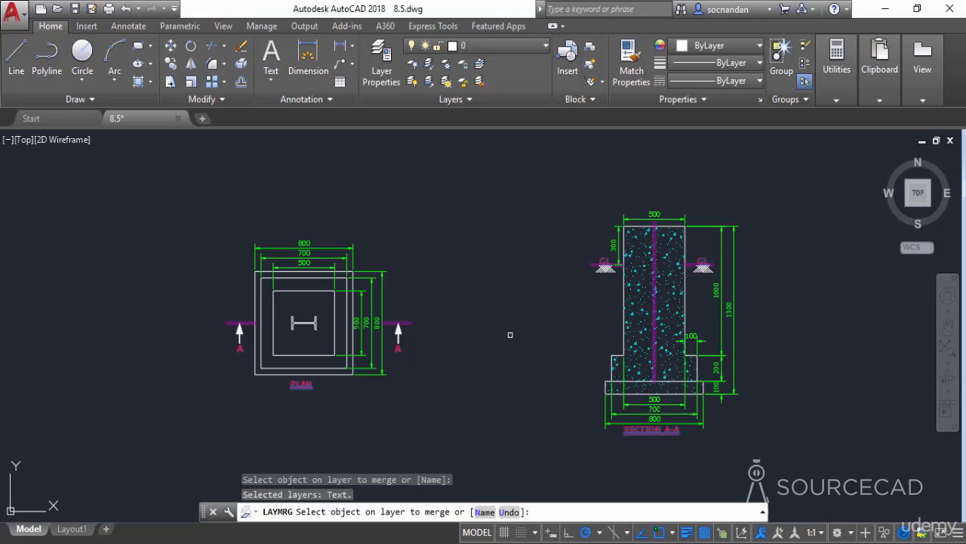
key("Return")
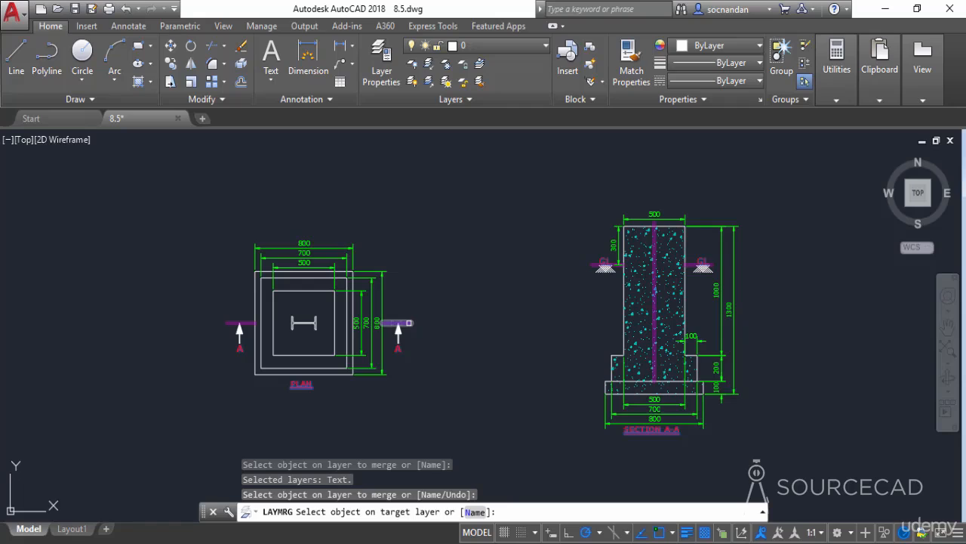
left_click(409, 322)
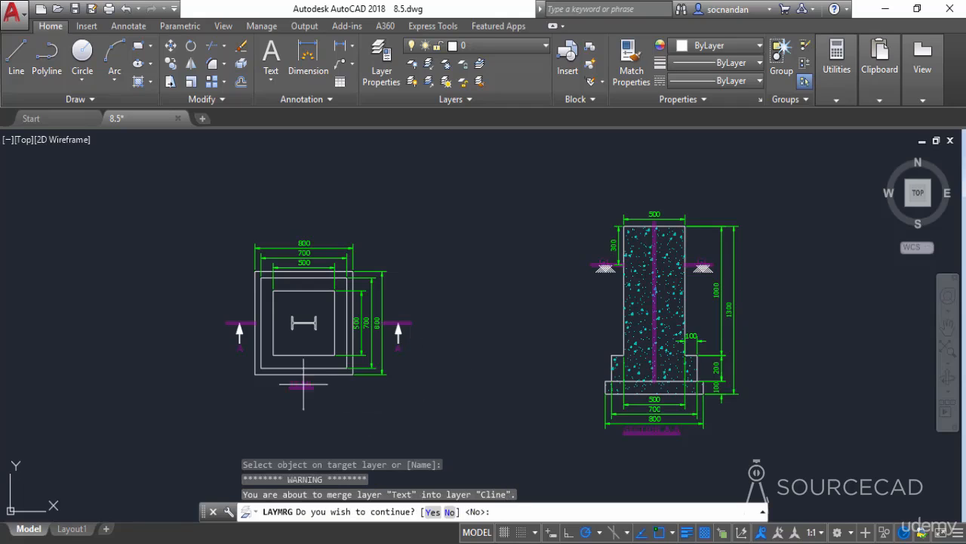
scroll(304, 384, "up", 4)
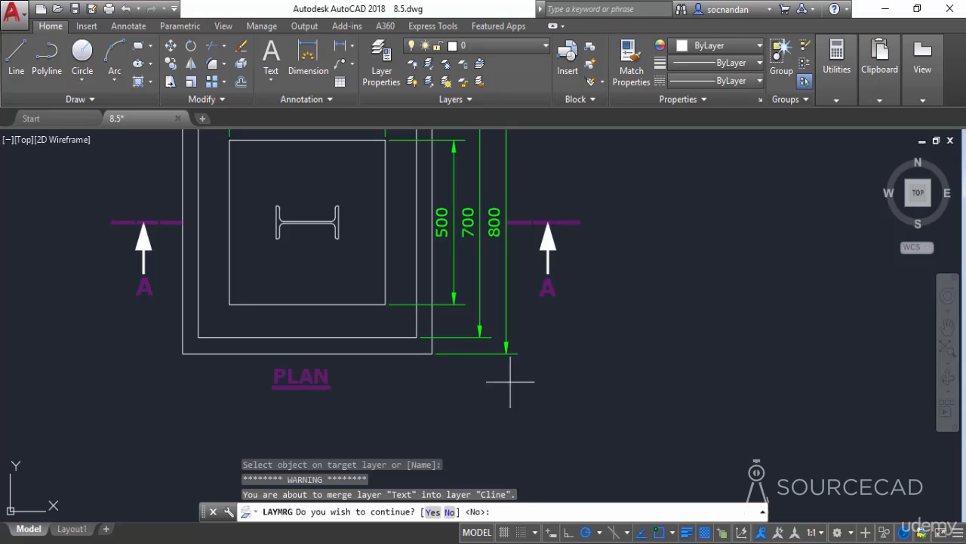
left_click(433, 511)
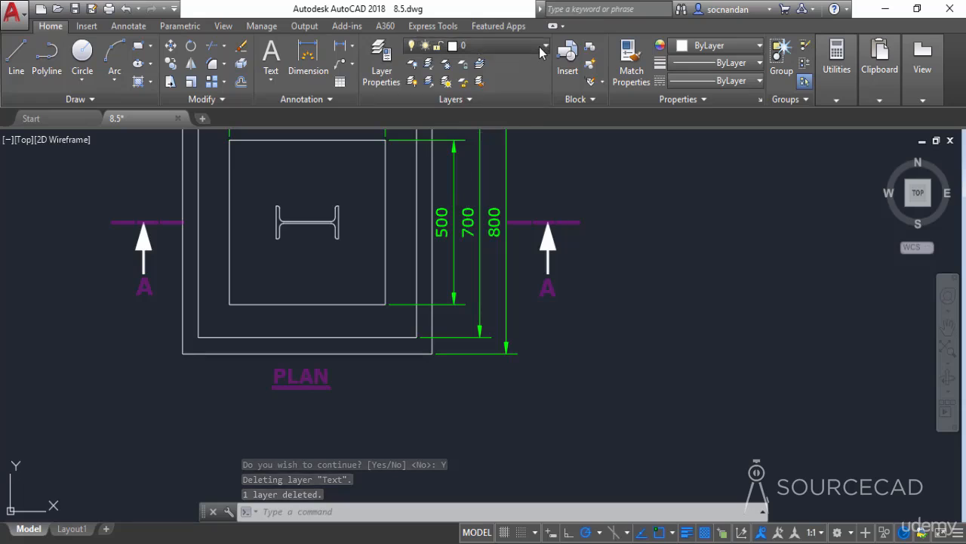
- Review the drawing's layer list and undo the layer merge
left_click(543, 46)
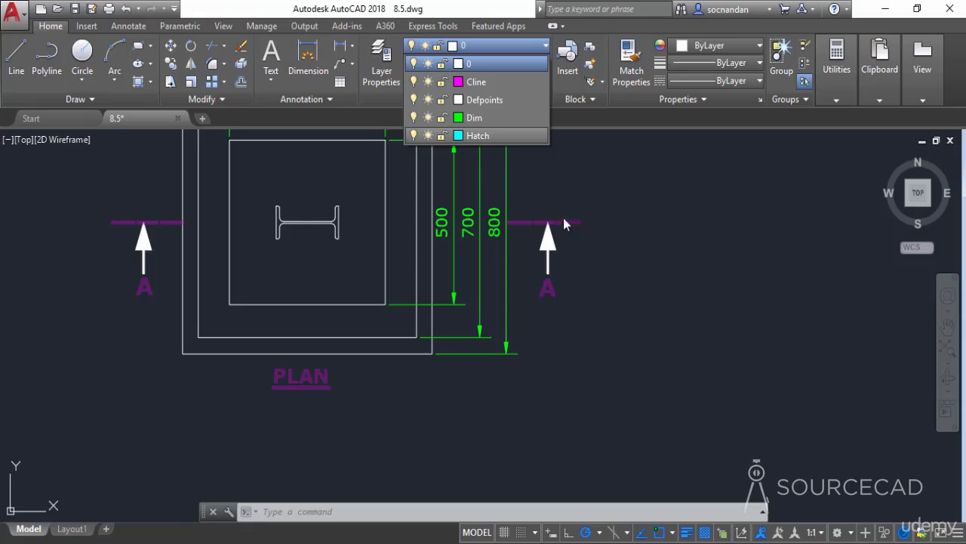
left_click(515, 49)
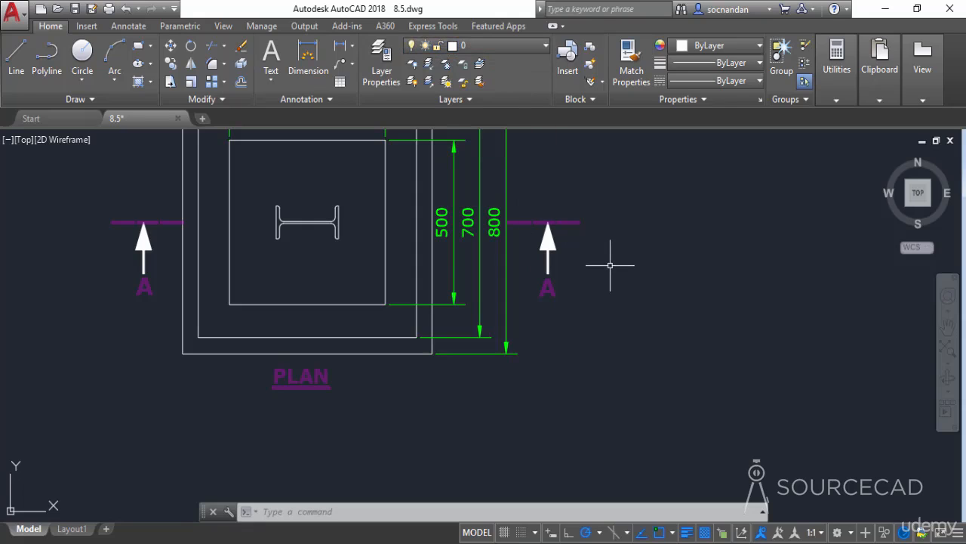
key("ctrl+z")
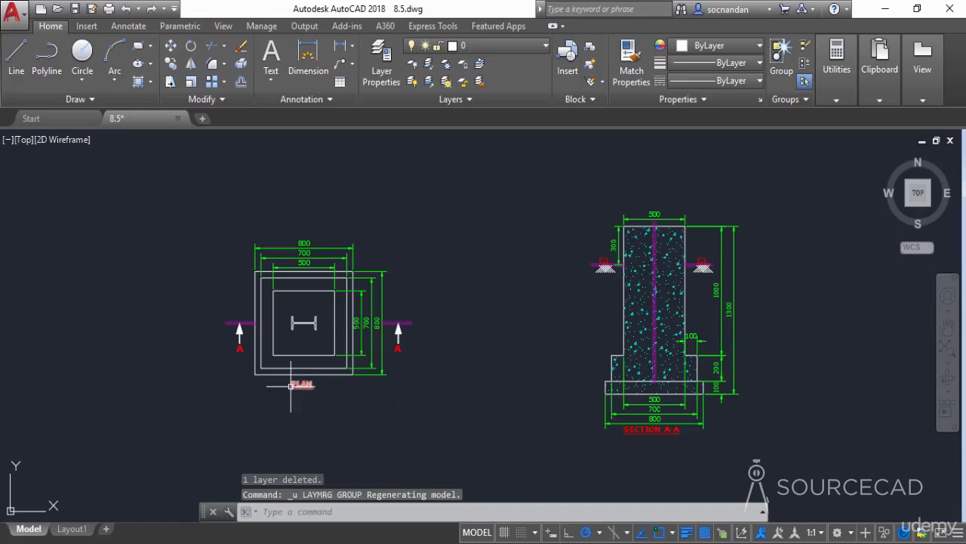
left_click(487, 43)
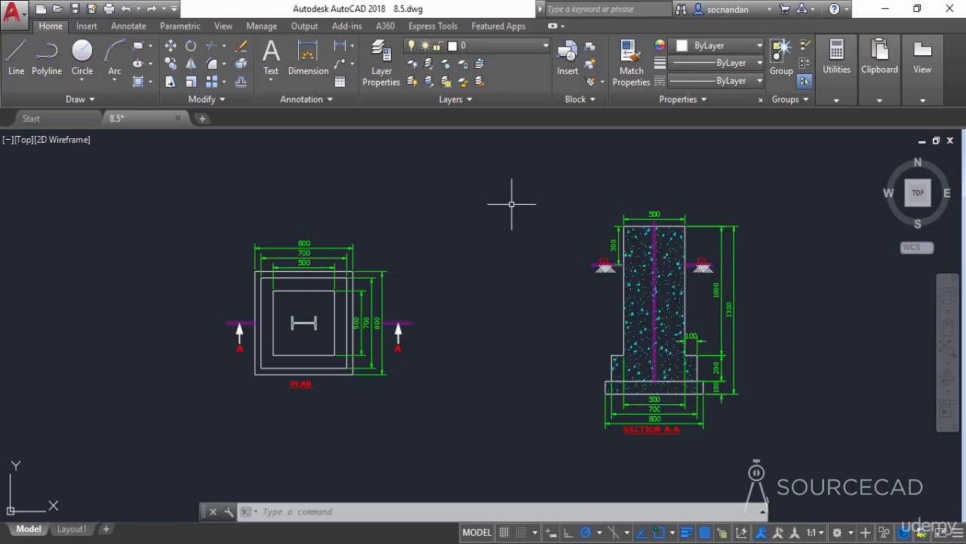
- Try to delete the Text layer in the Layer Properties Manager, narrowing the palette and placing it clear of the plan
left_click(381, 64)
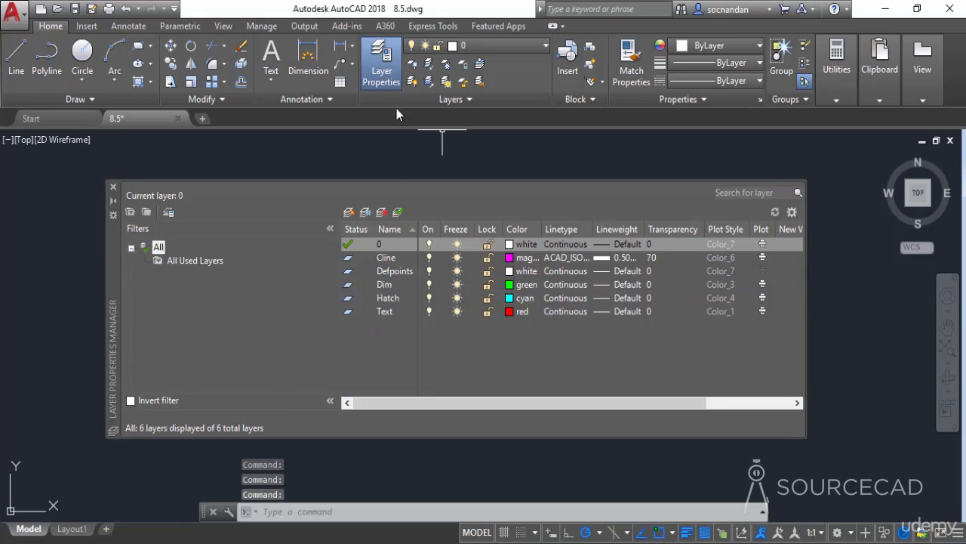
left_click(371, 312)
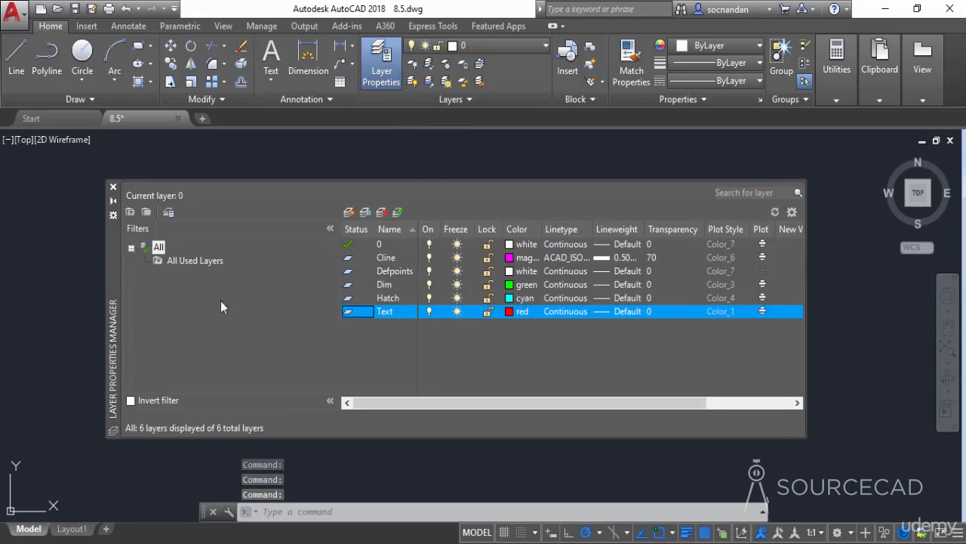
left_click_drag(109, 285, 199, 278)
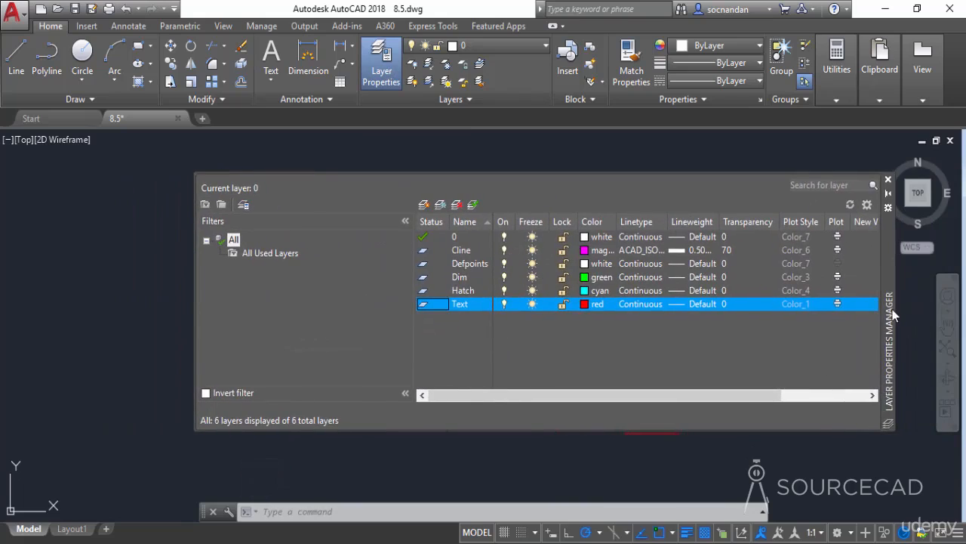
left_click_drag(888, 307, 700, 322)
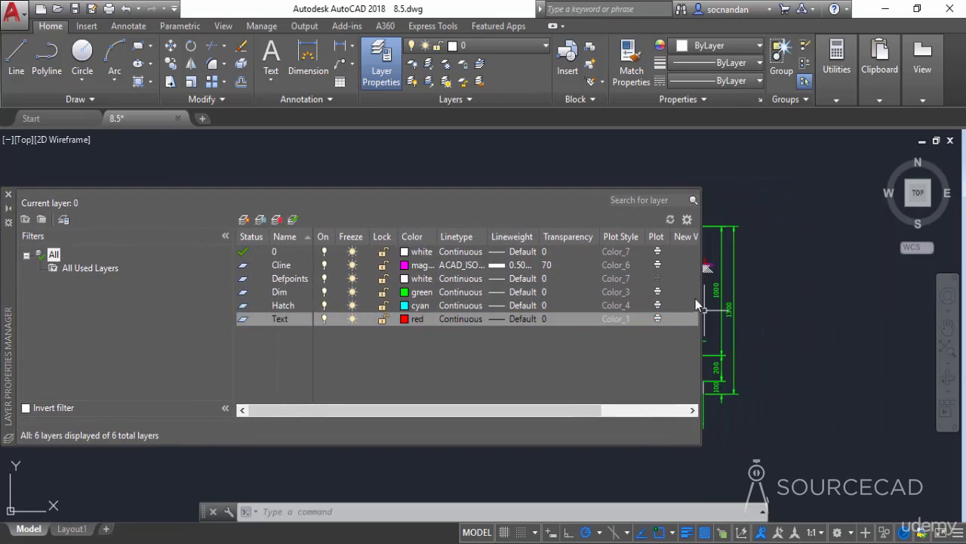
left_click_drag(701, 296, 315, 298)
left_click_drag(9, 295, 489, 275)
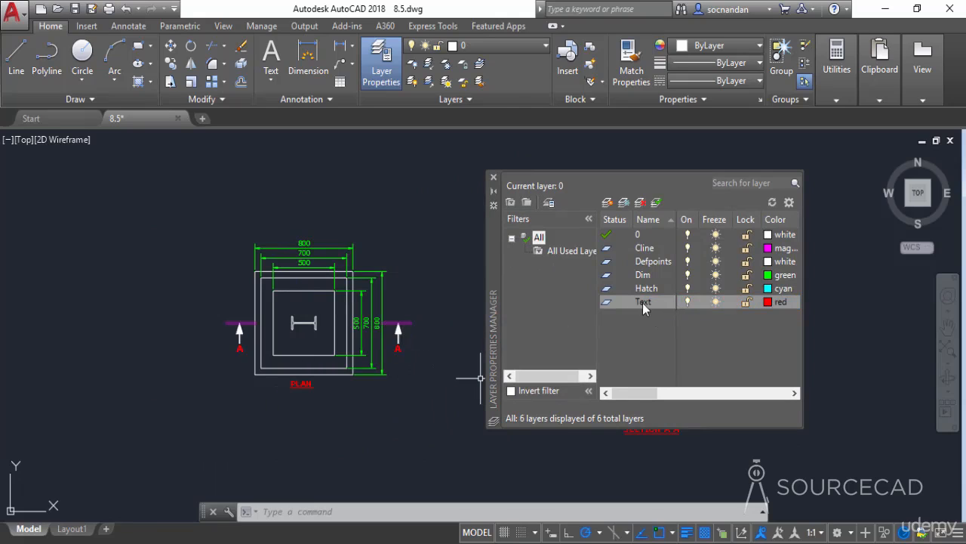
left_click(640, 203)
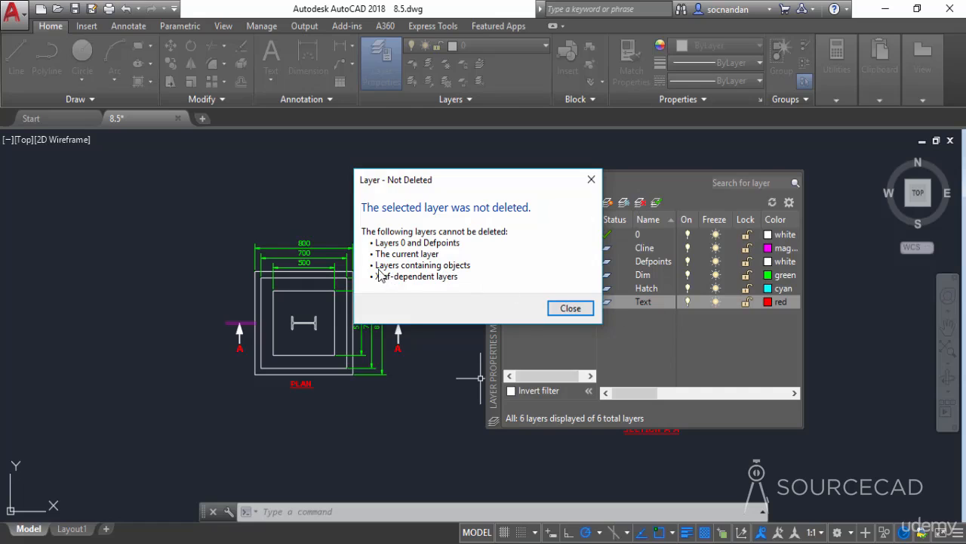
left_click(578, 310)
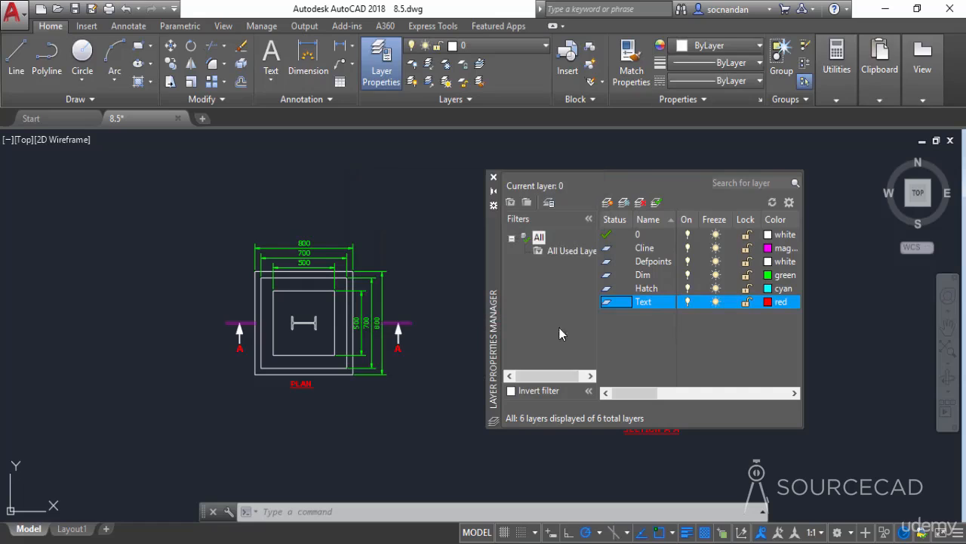
left_click(494, 177)
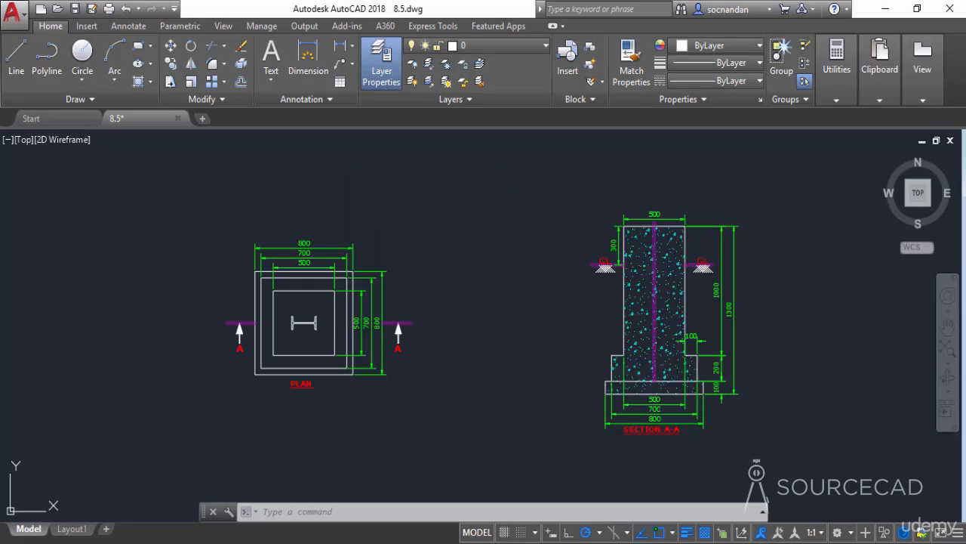
- Delete the Text layer together with all its objects, using a section letter at the plan to identify the layer
left_click(468, 103)
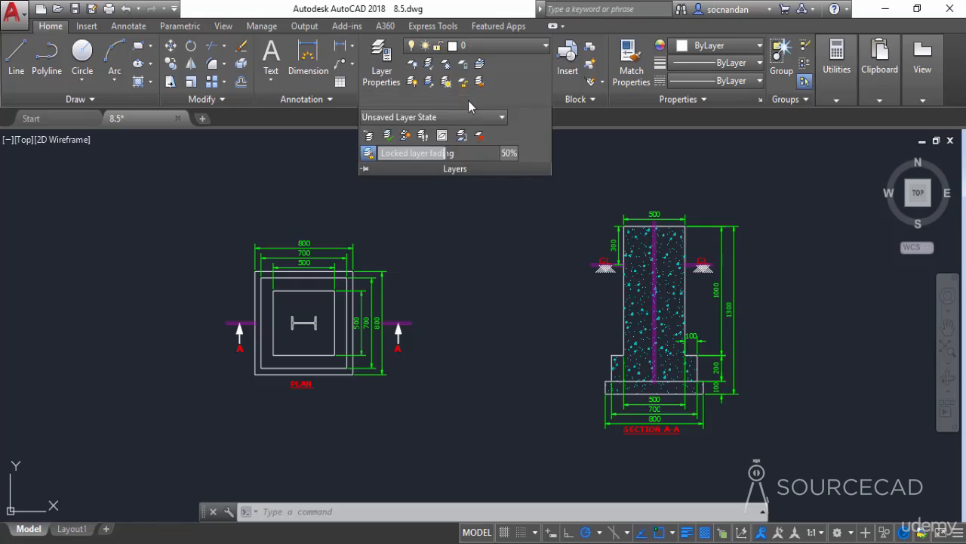
left_click(482, 138)
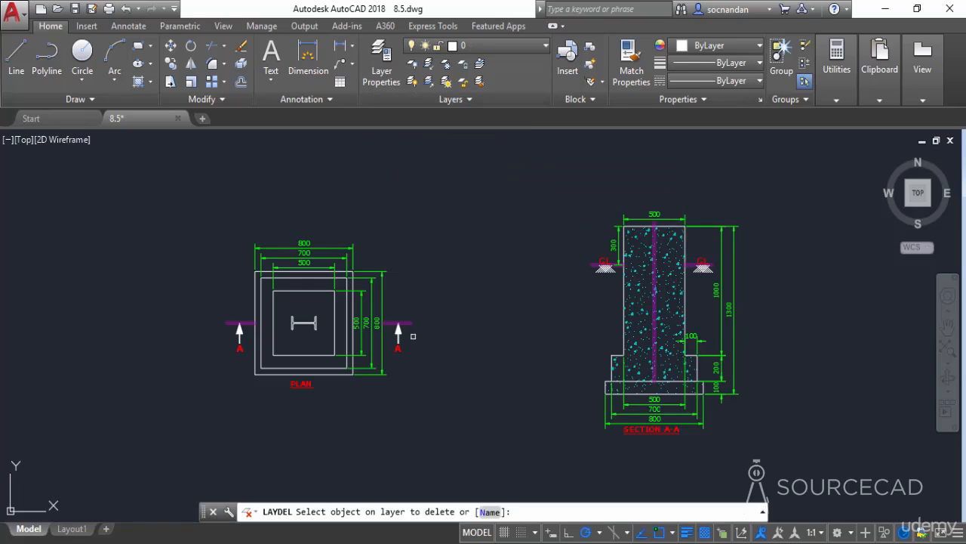
left_click(400, 350)
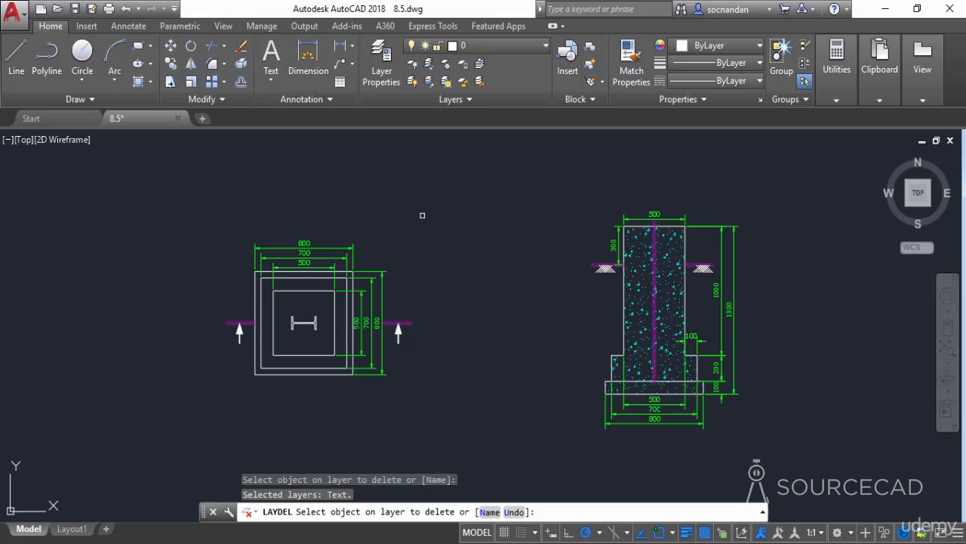
key("Return")
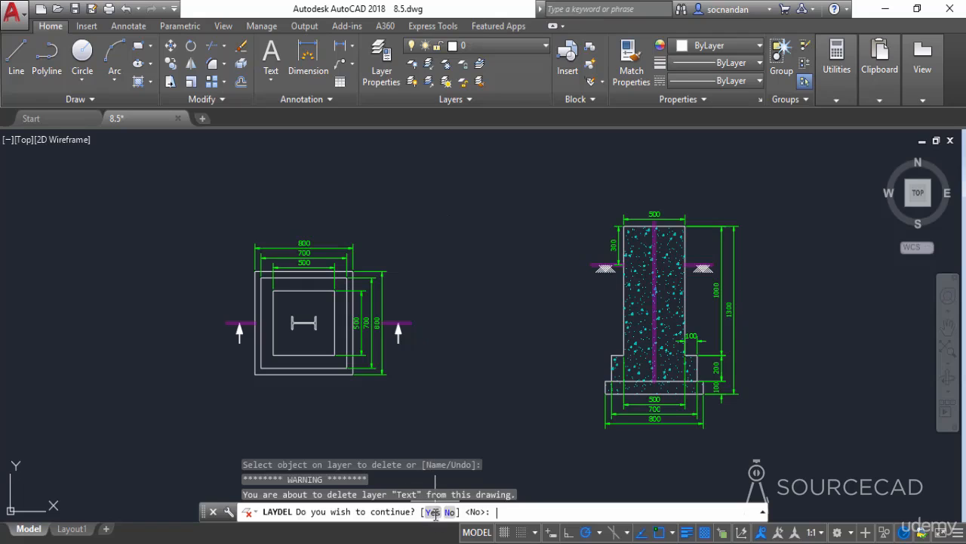
left_click(432, 512)
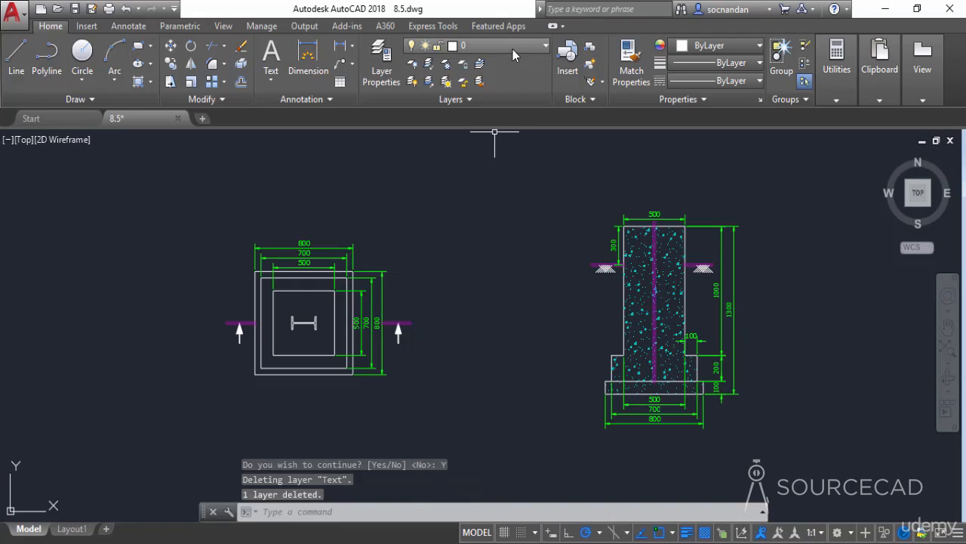
- Check the remaining layers in the layer list and undo the deletion of the Text layer
left_click(513, 49)
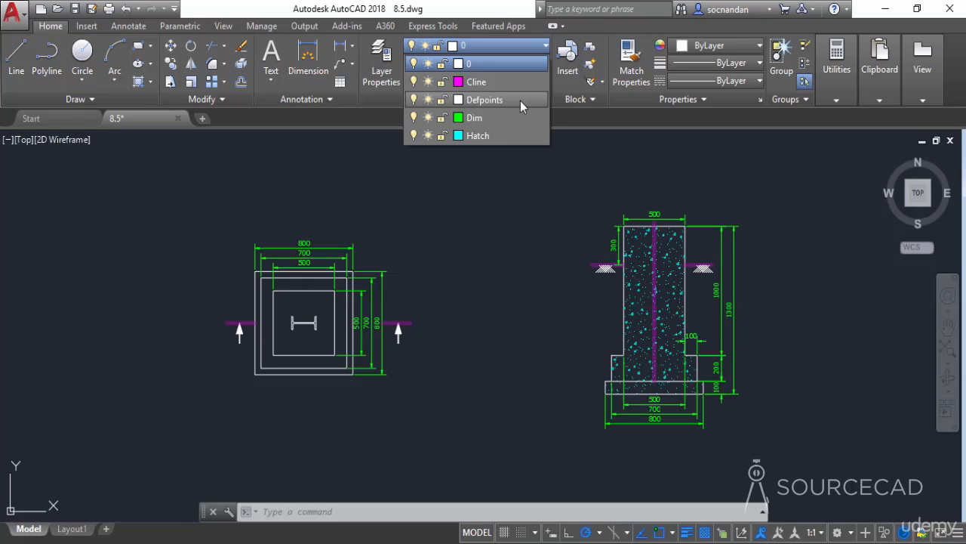
left_click(366, 118)
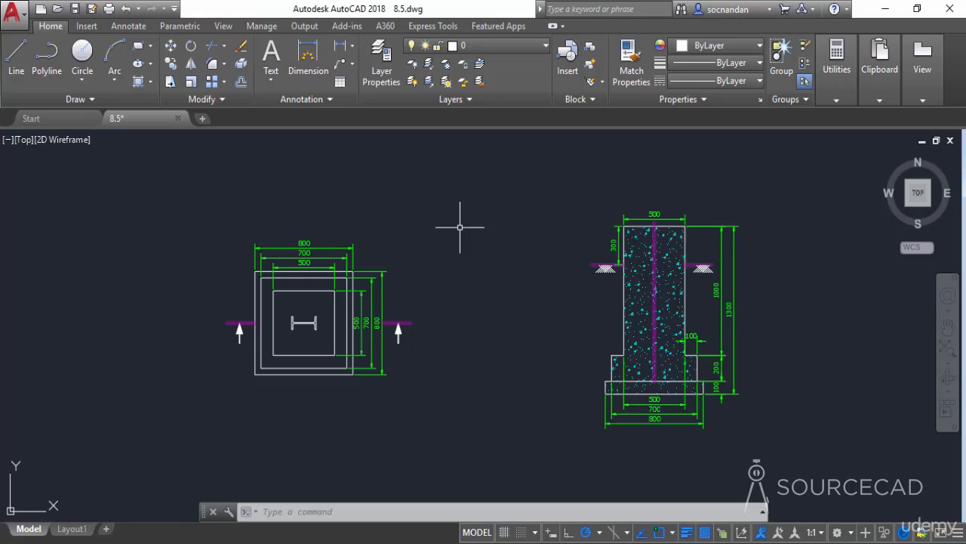
key("ctrl+z")
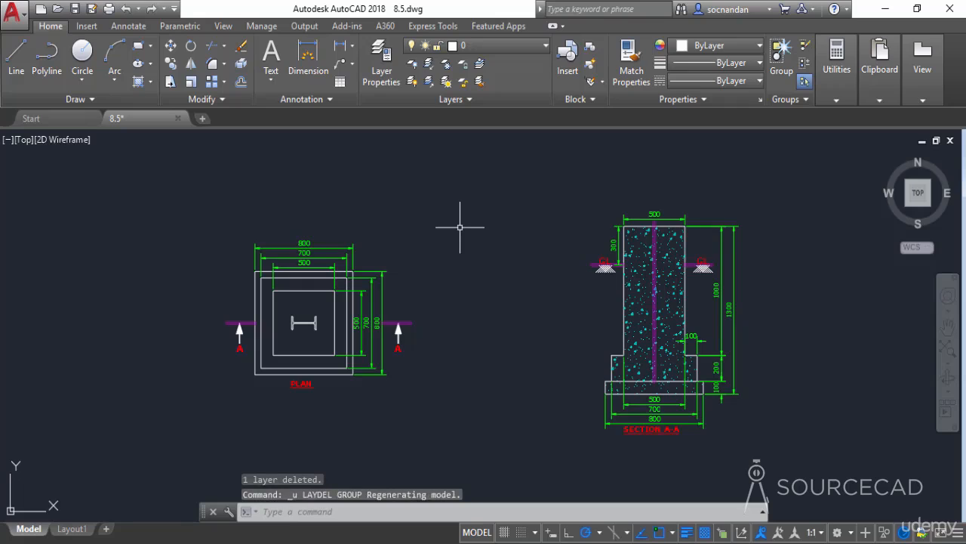
- Copy both section arrows at the plan onto the Cline layer in place, using the section line to identify the destination layer
middle_click_drag(554, 330, 570, 314)
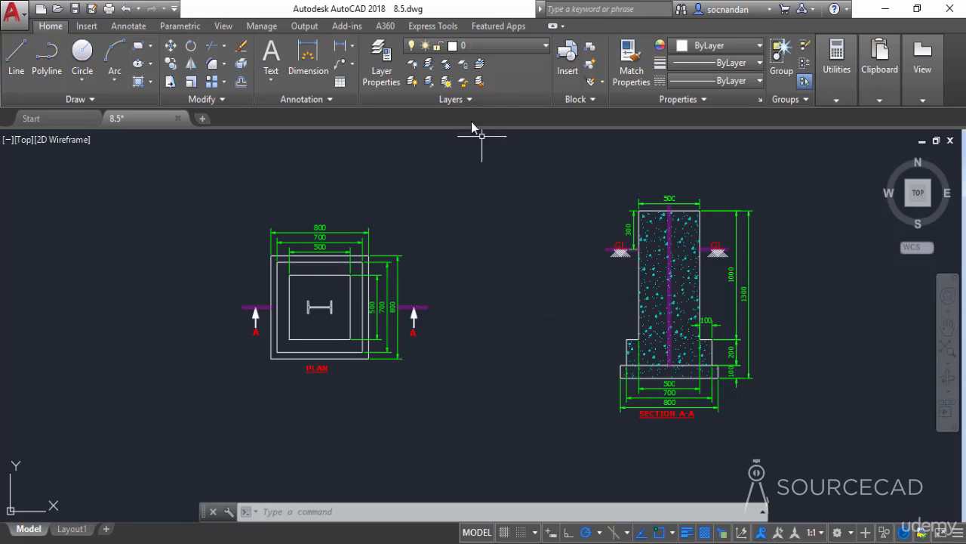
left_click(466, 98)
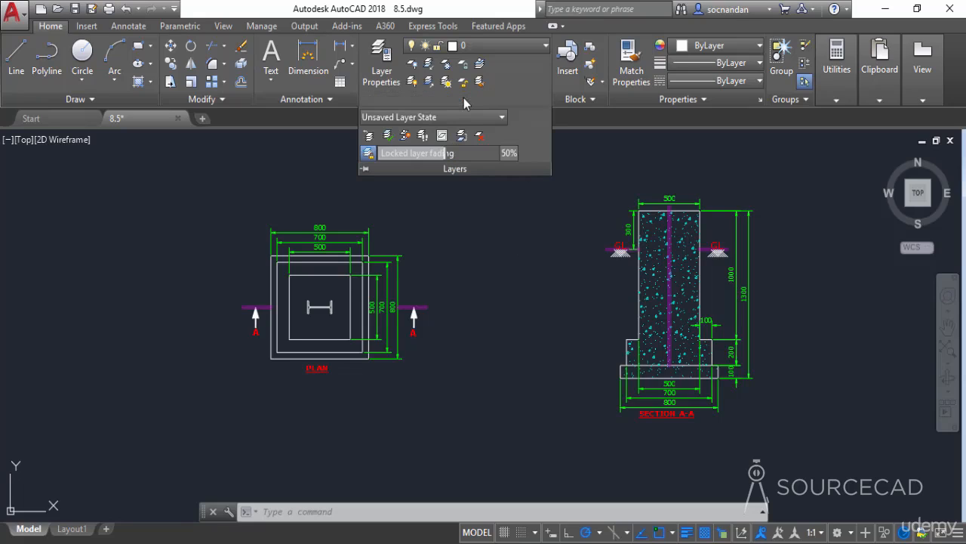
left_click(406, 134)
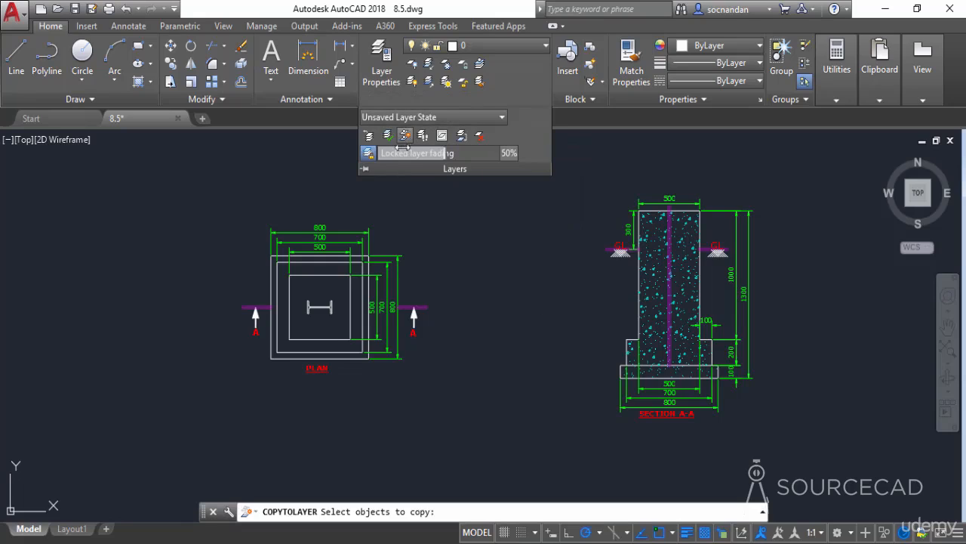
scroll(429, 264, "up", 2)
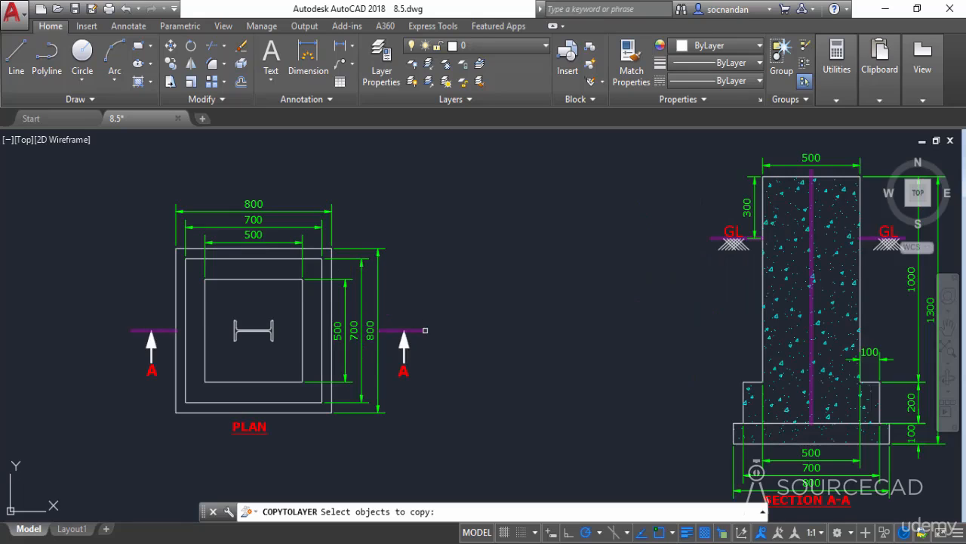
left_click(425, 330)
left_click(384, 341)
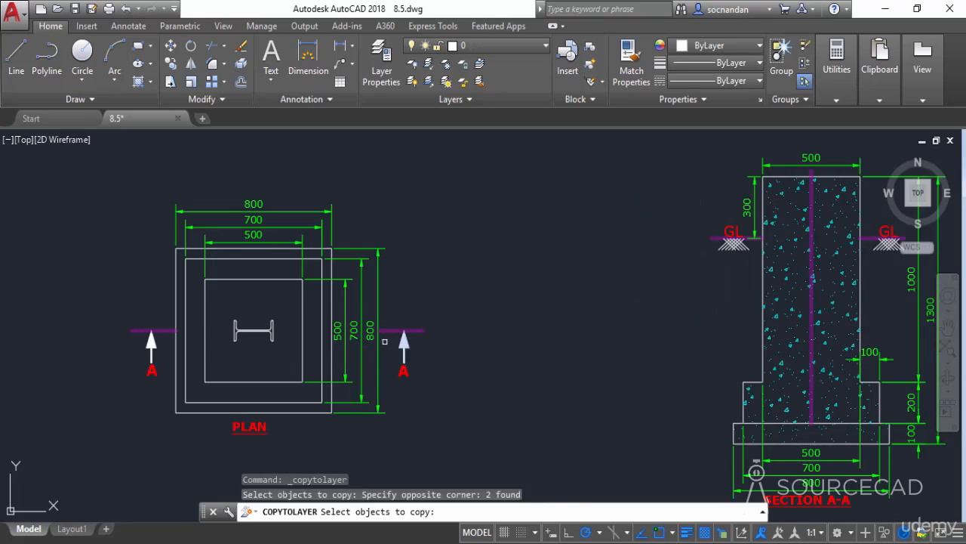
left_click(185, 380)
left_click(132, 345)
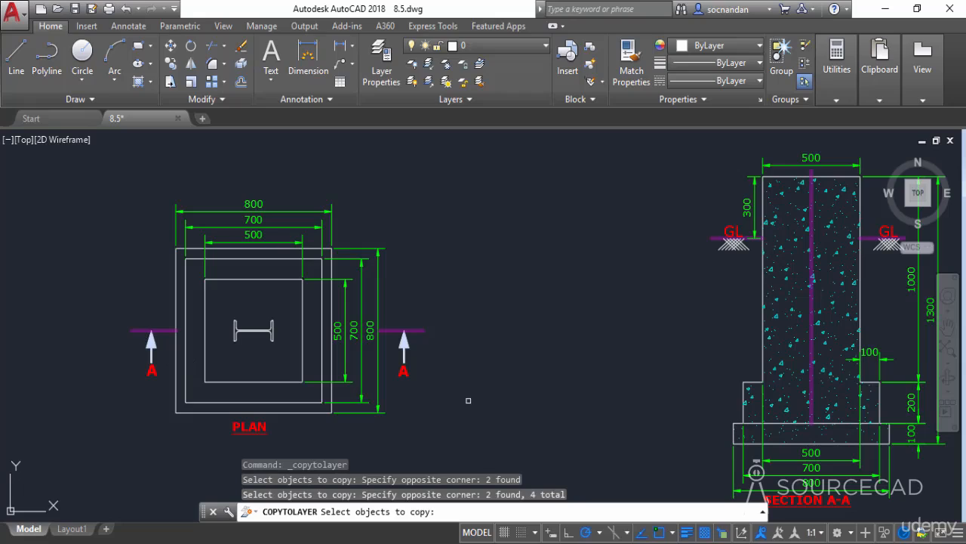
key("Return")
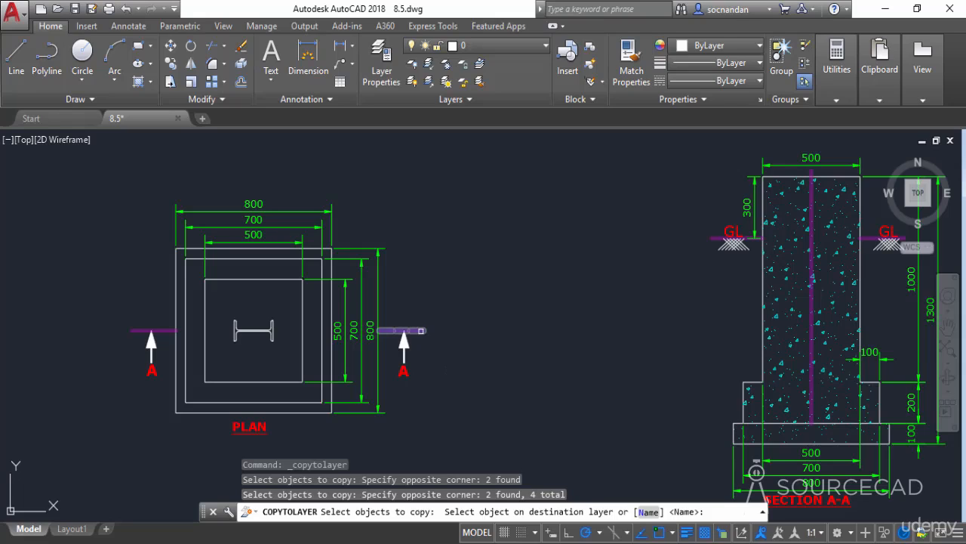
left_click(422, 330)
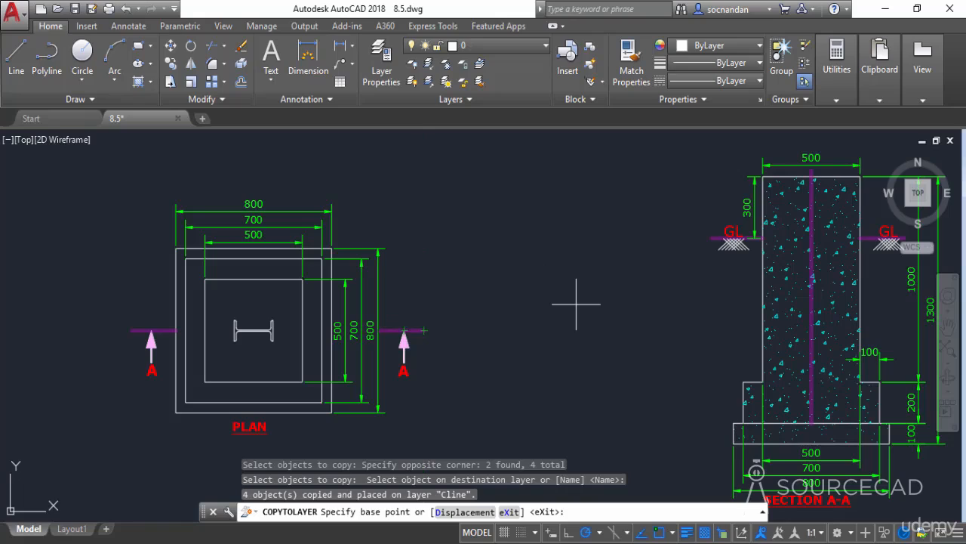
key("Return")
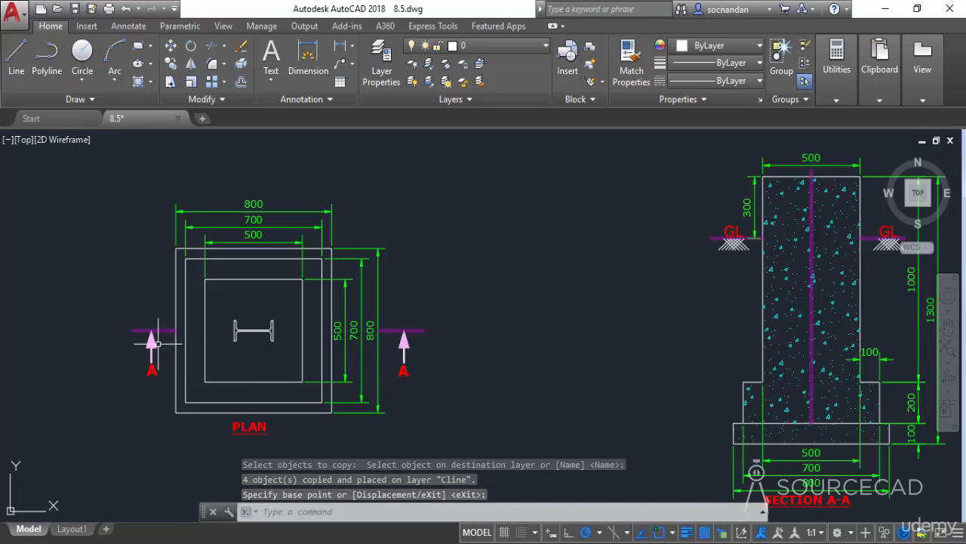
- Erase the original white arrowhead and shaft of the section arrow right of the plan, keeping the Cline copy
left_click(406, 342)
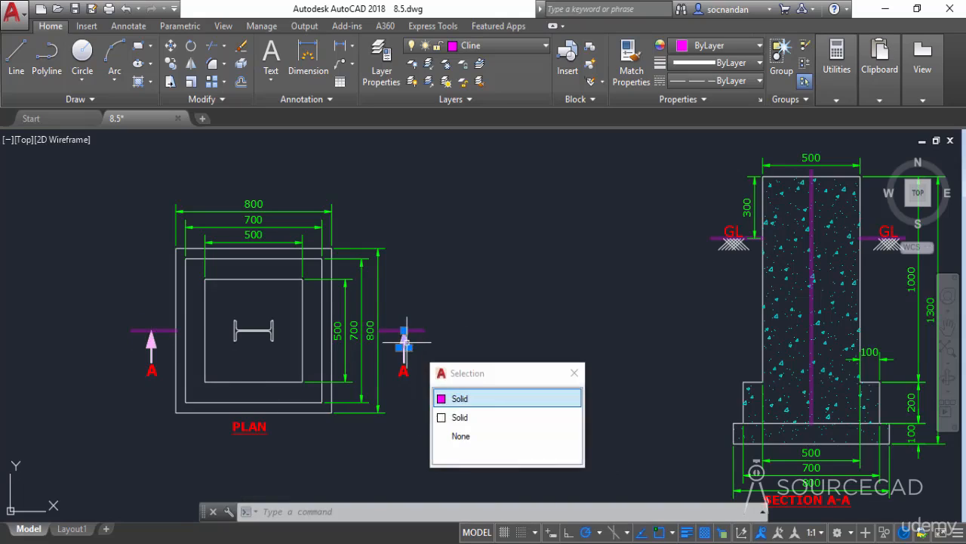
left_click(471, 418)
right_click(513, 329)
left_click(532, 270)
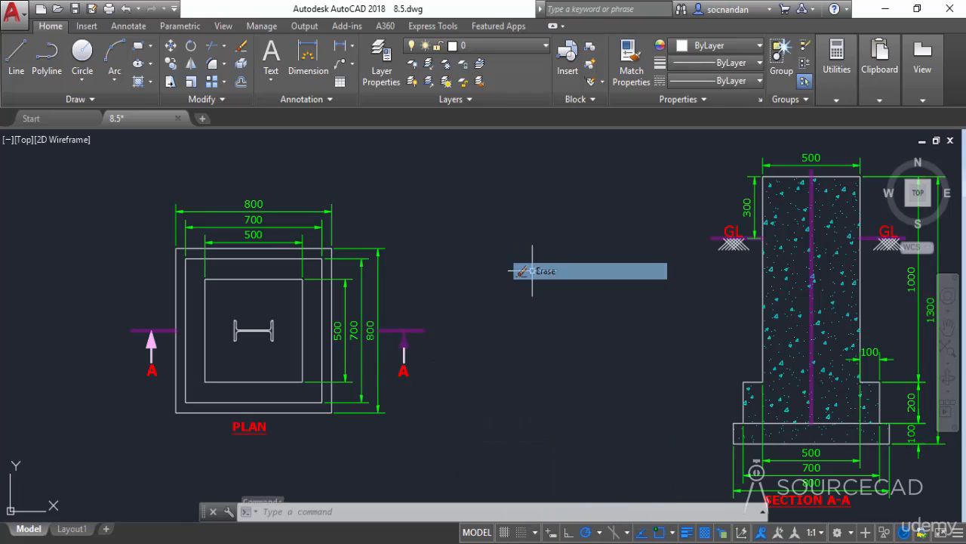
left_click(404, 351)
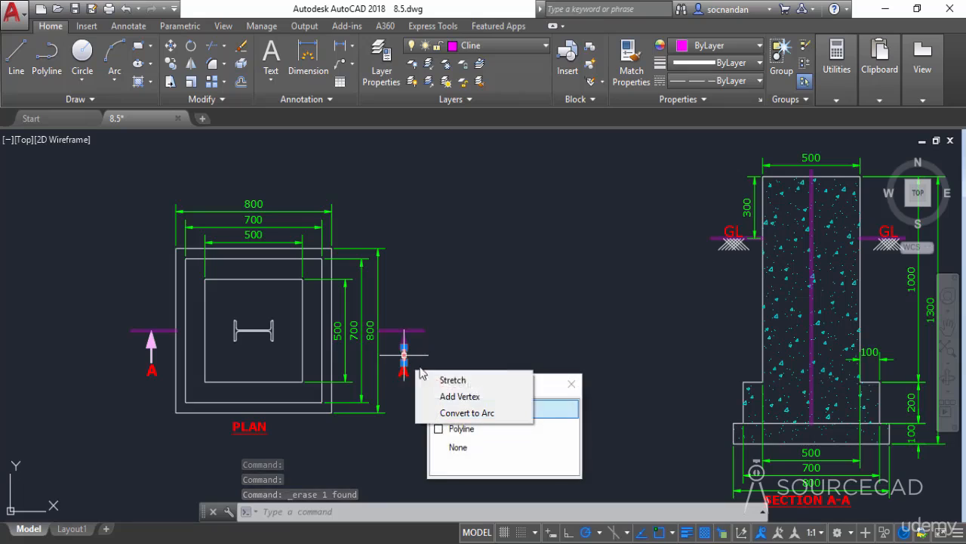
left_click(491, 429)
right_click(496, 367)
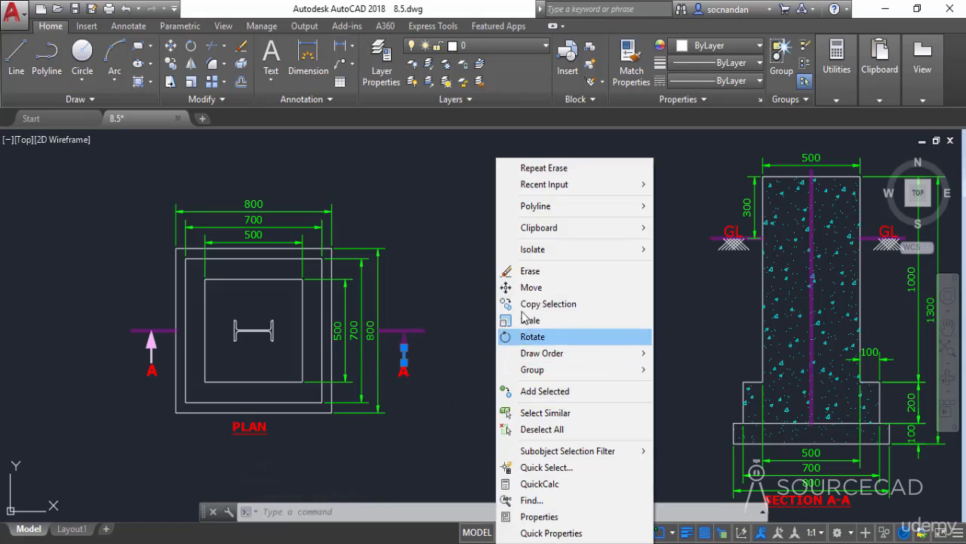
left_click(530, 273)
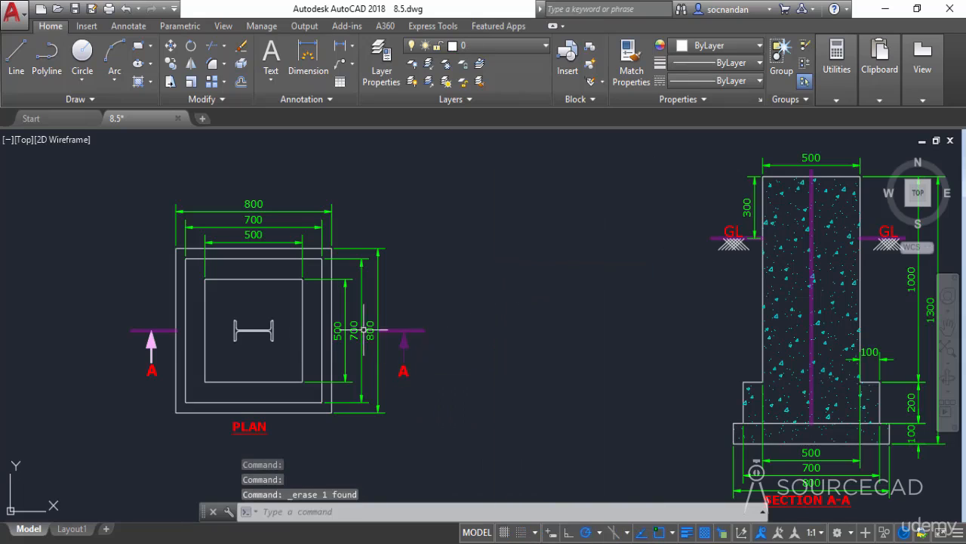
- Erase the original white shaft and arrowhead of the section arrow left of the plan, keeping the Cline copy
left_click(151, 336)
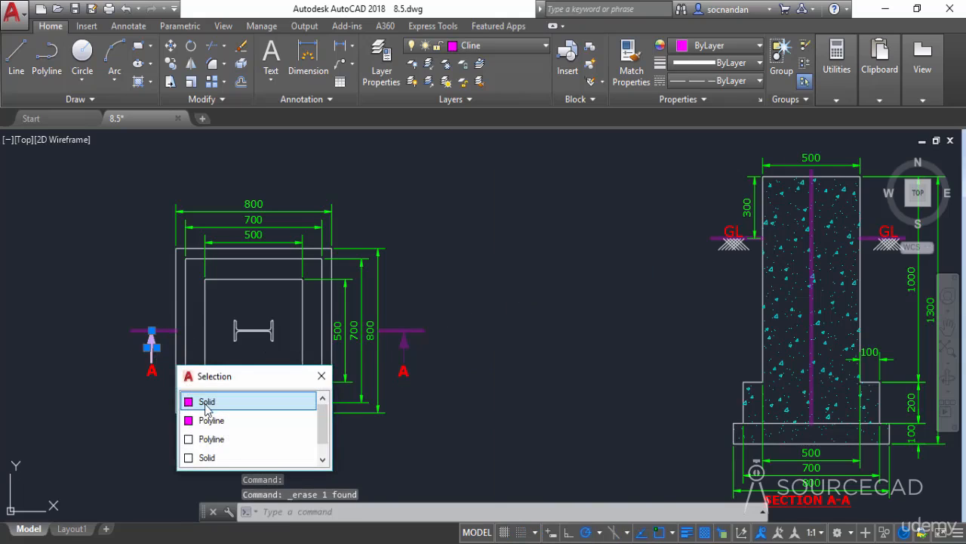
left_click(219, 440)
right_click(453, 308)
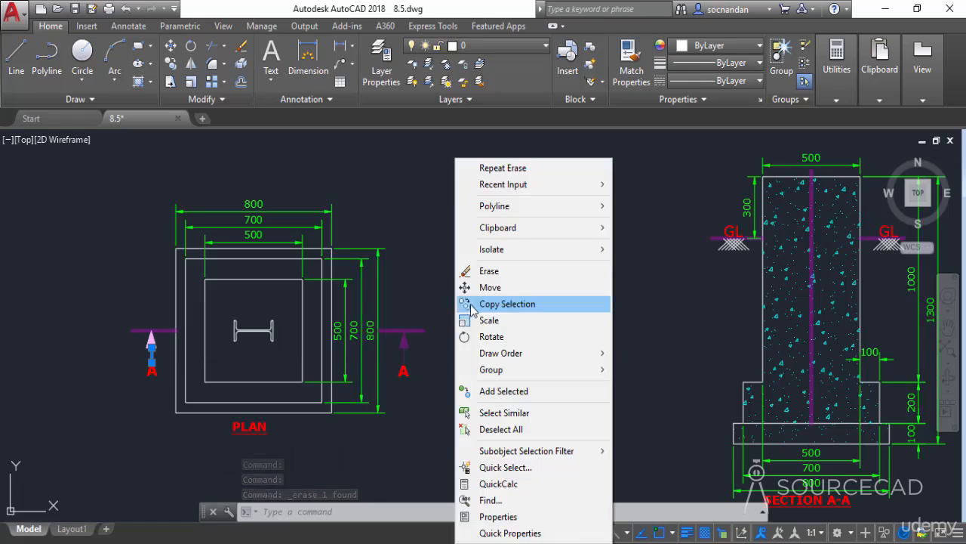
left_click(490, 271)
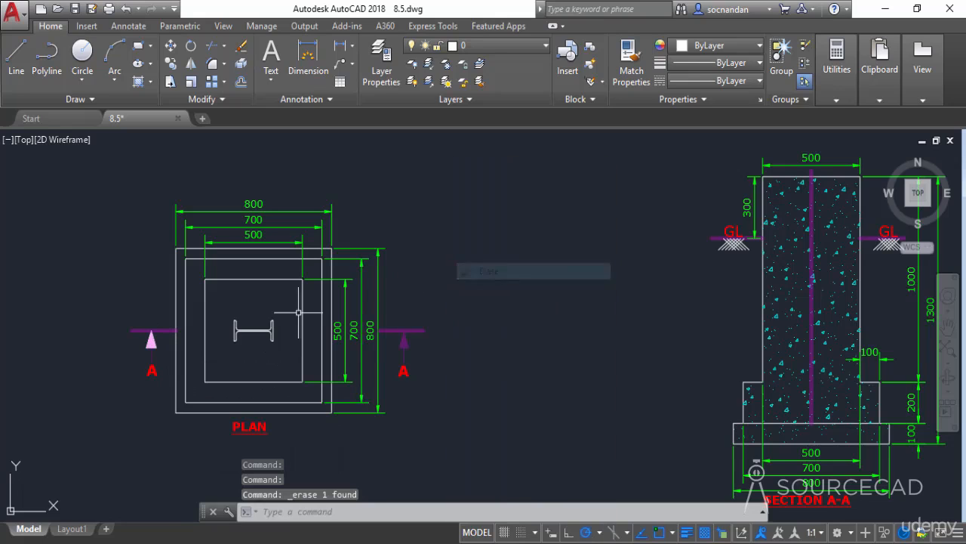
left_click(152, 340)
left_click(218, 414)
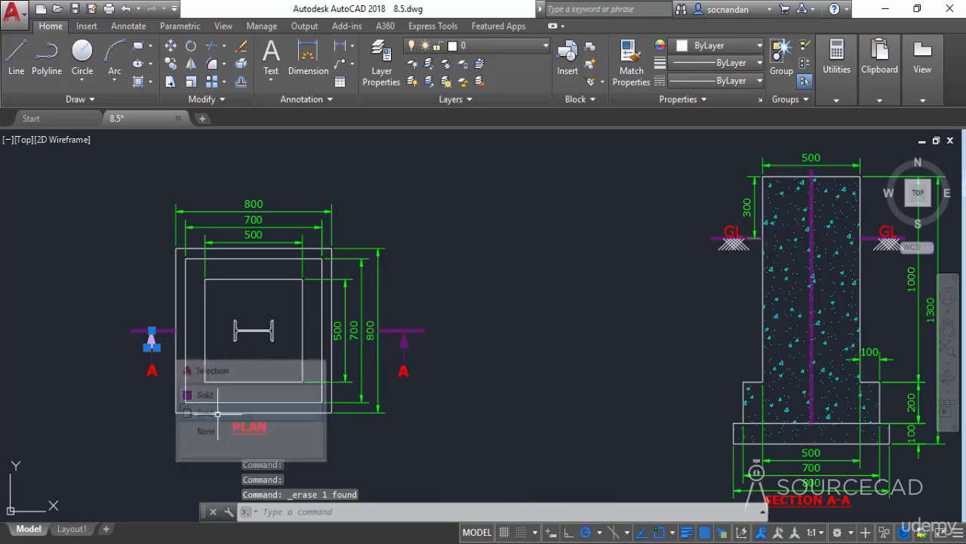
right_click(456, 261)
left_click(483, 271)
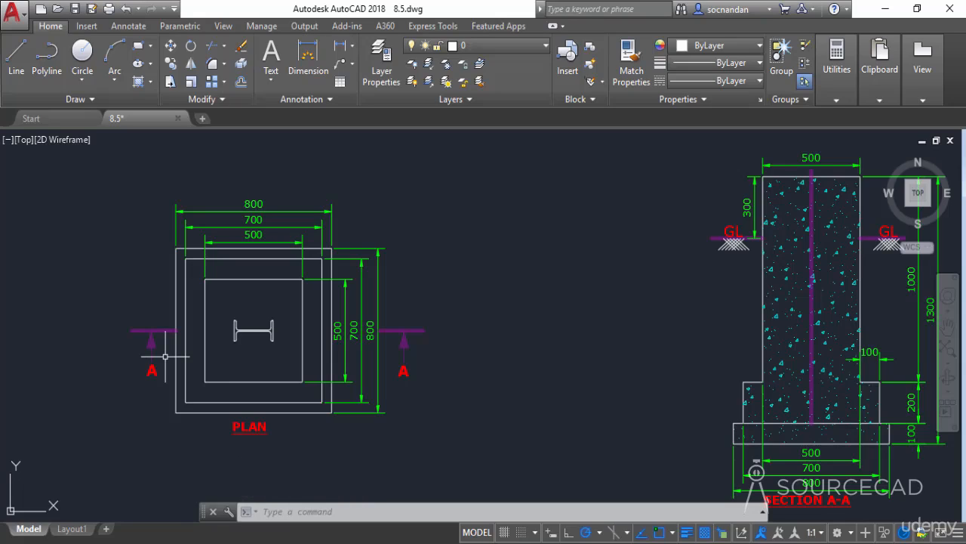
- Undo the arrow erasures and the copy of the arrows to the Cline layer
key("ctrl+z")
key("ctrl+z")
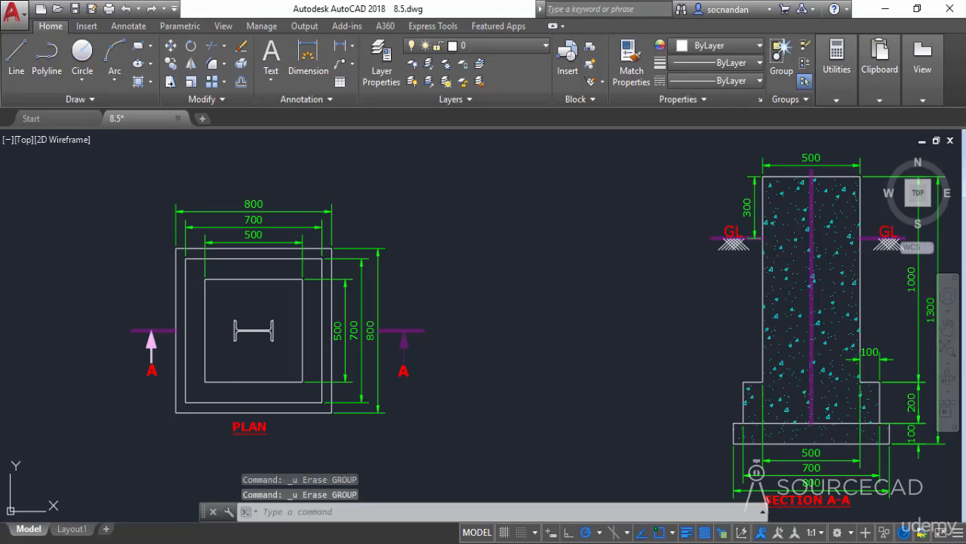
key("ctrl+z")
key("ctrl+z")
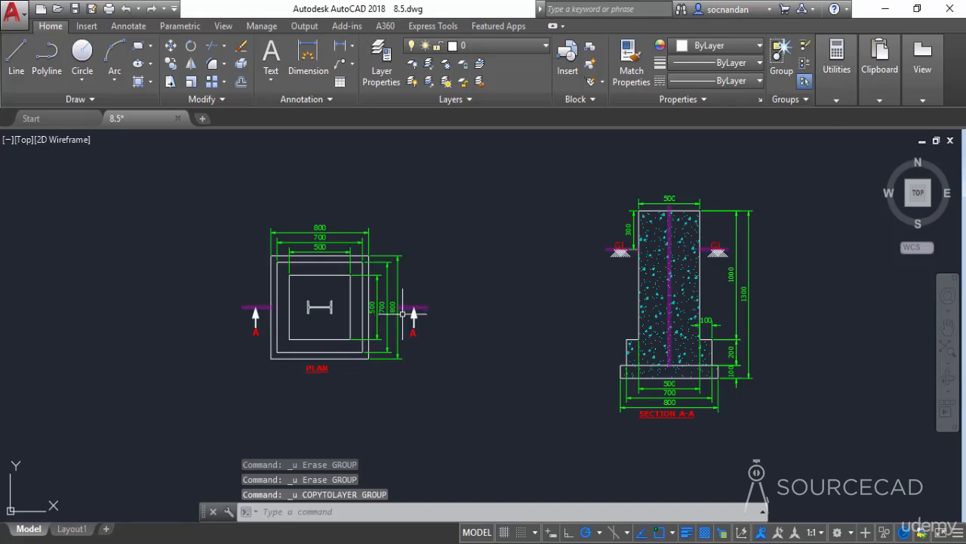
- Copy both section arrows onto the section line's Cline layer, displacing them from the right arrow's tip to a point beside the section's left GL mark
scroll(400, 317, "up", 2)
left_click(411, 102)
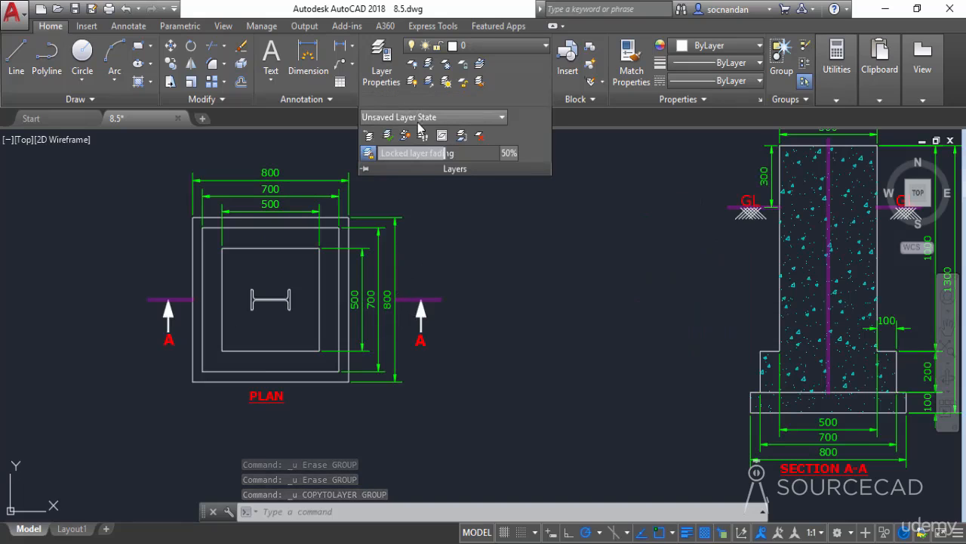
left_click(405, 136)
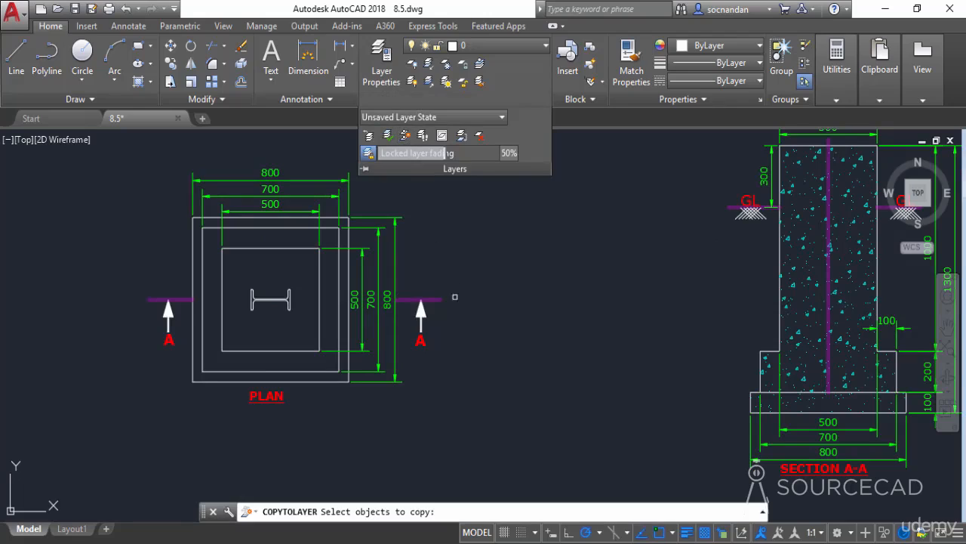
left_click(459, 349)
left_click(412, 309)
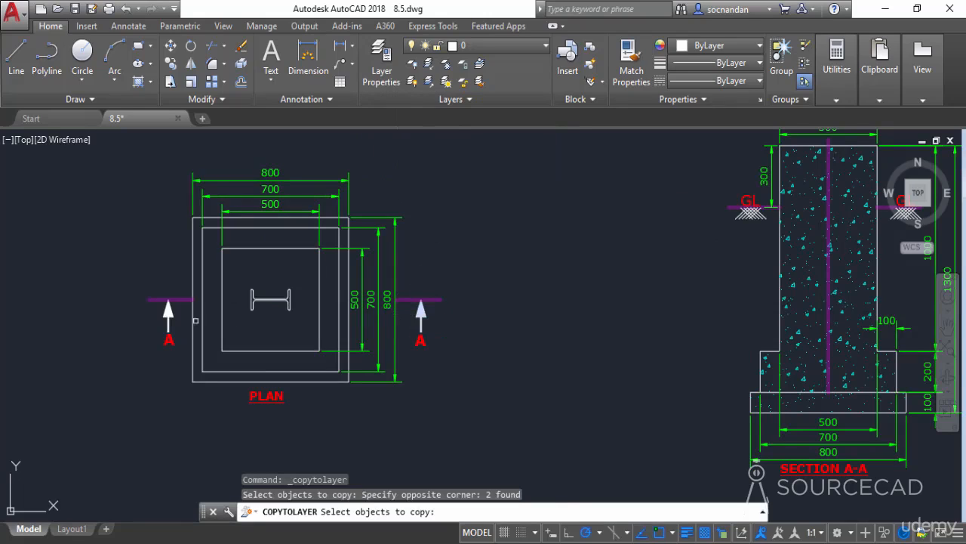
left_click(200, 349)
left_click(147, 312)
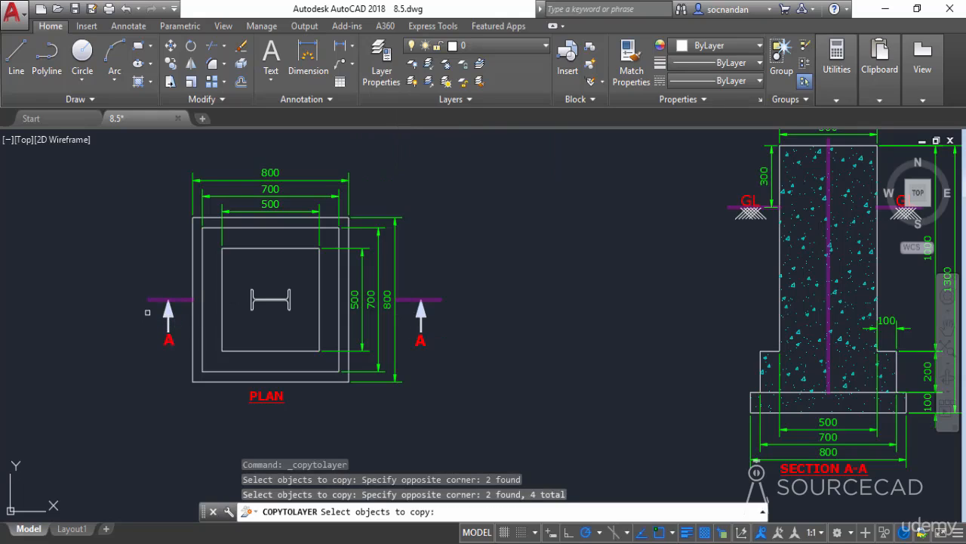
key("Return")
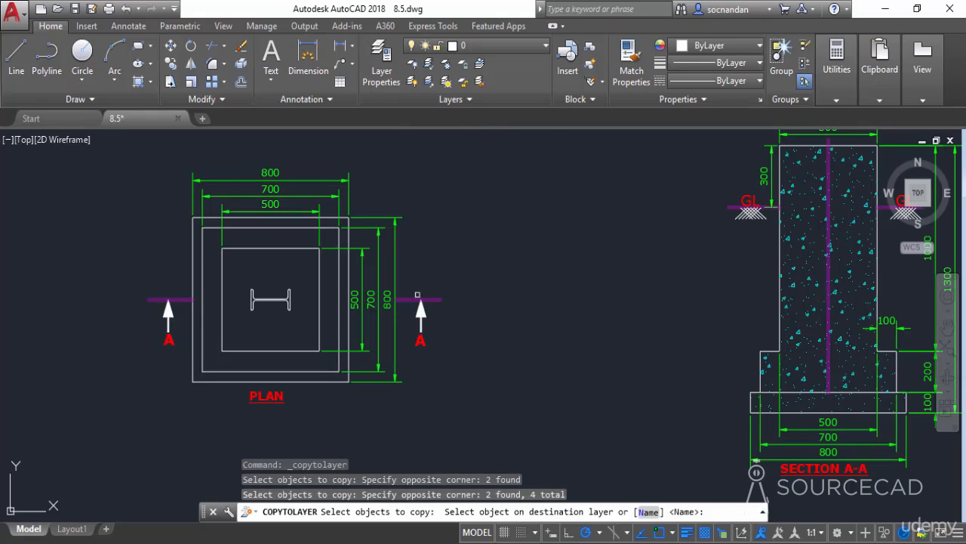
left_click(423, 299)
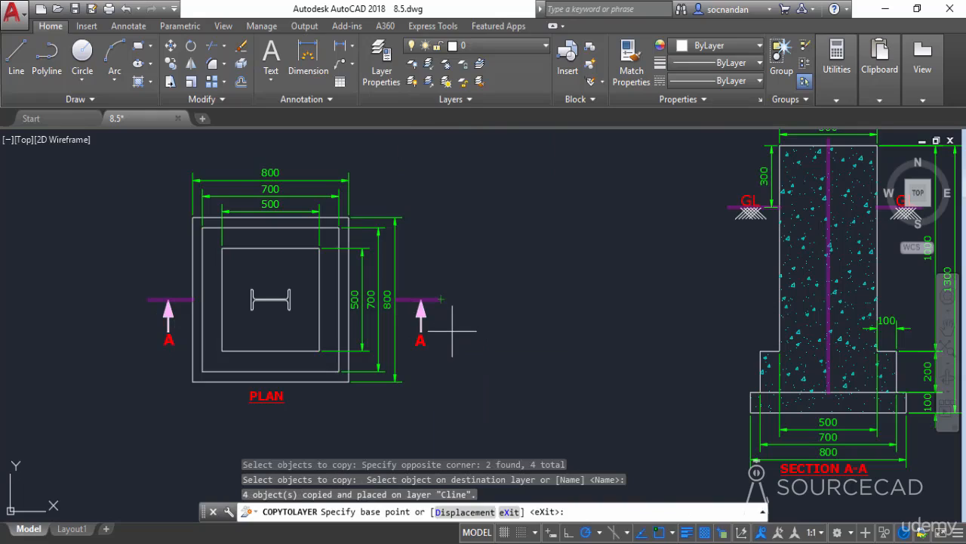
left_click(419, 298)
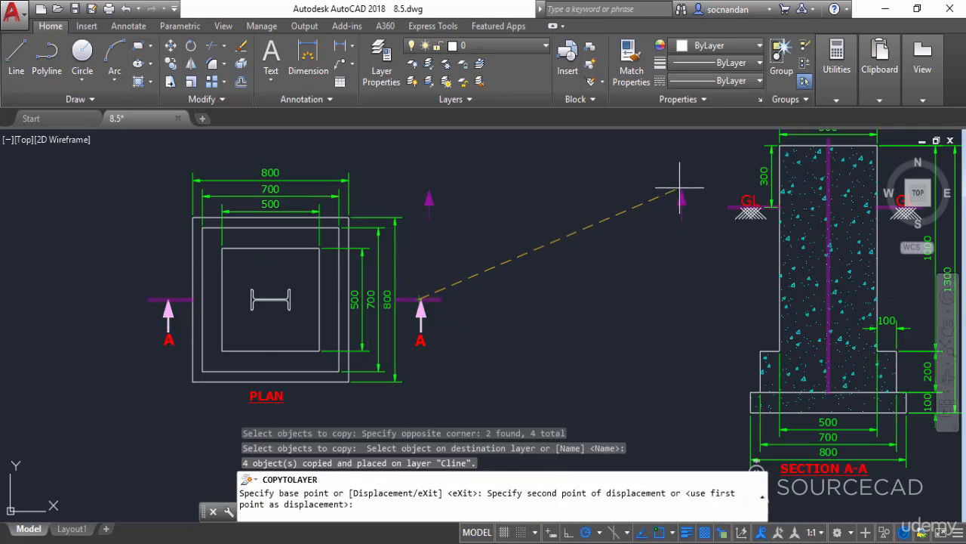
left_click(679, 185)
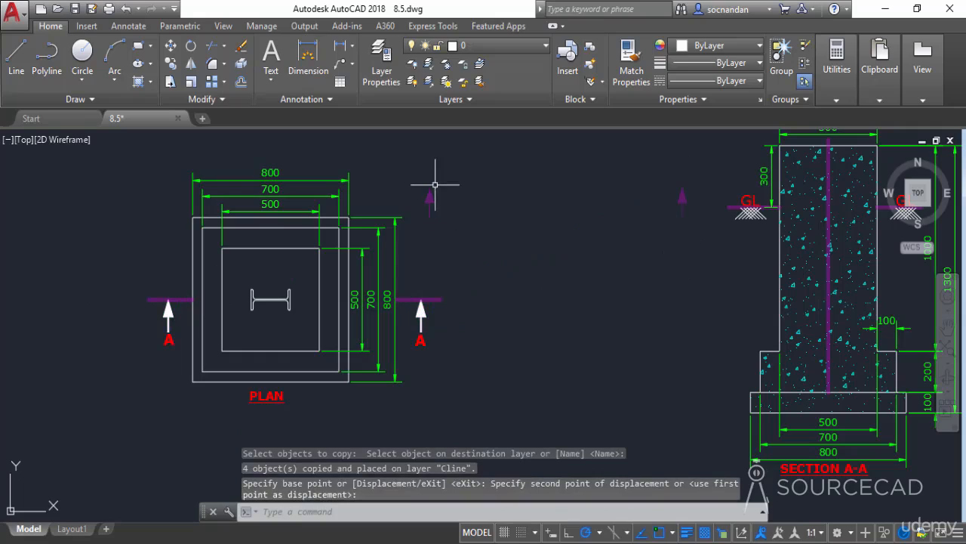